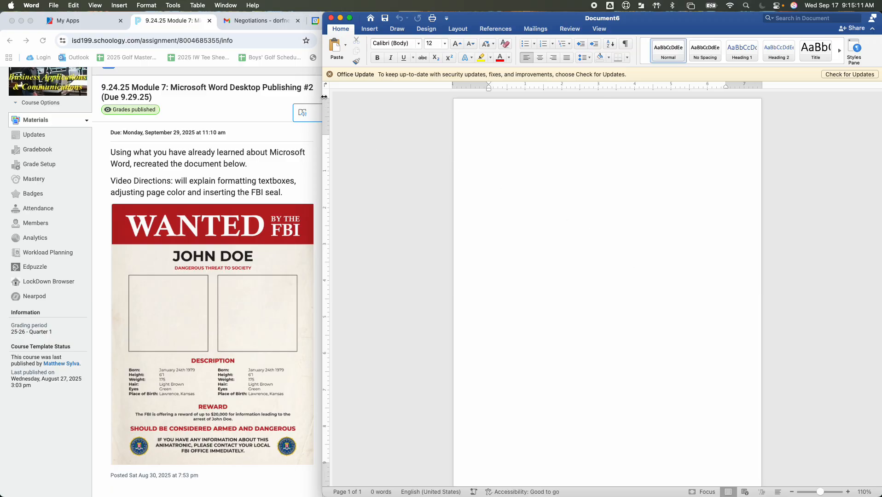
# Step: Place the Word window beside the browser and turn on page gridlines from the View tab
pyautogui.moveTo(324, 97)
pyautogui.mouseDown()
pyautogui.moveTo(359, 96)
pyautogui.moveTo(328, 96)
pyautogui.mouseUp()
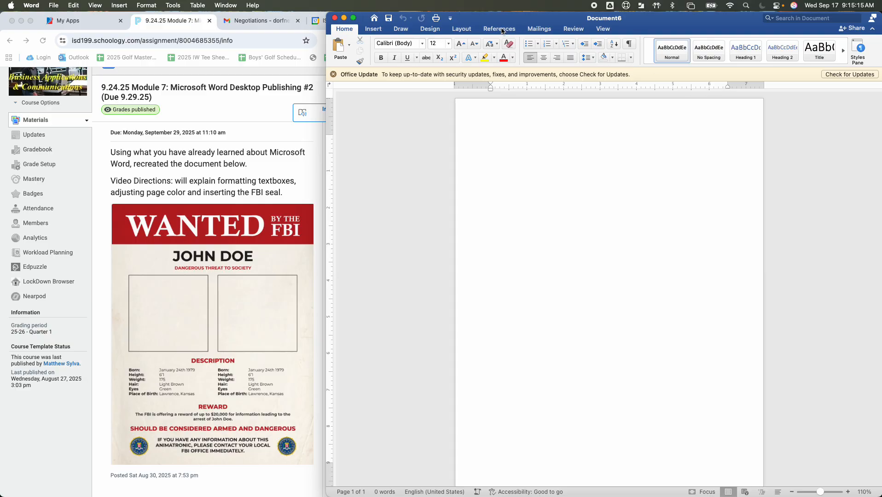
pyautogui.click(605, 30)
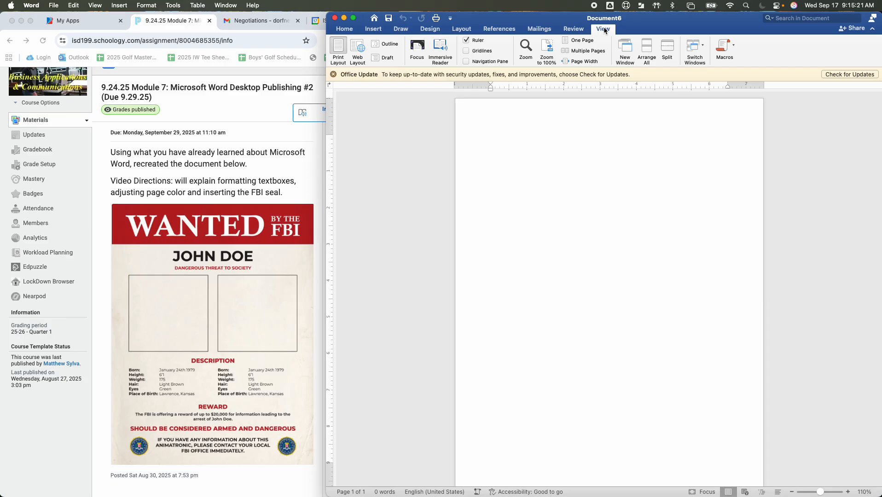
pyautogui.click(467, 51)
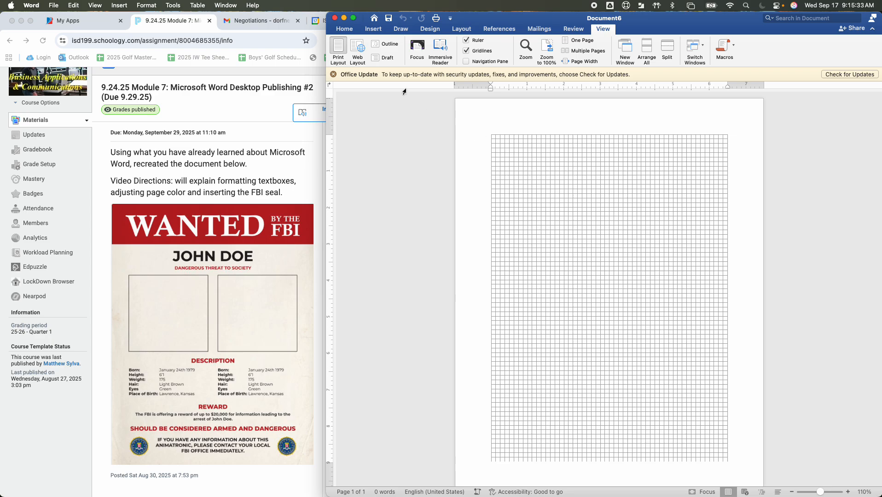
# Step: Draw a wide 6.5 by 1.75 inch horizontal text box across the top of the grid
pyautogui.click(379, 30)
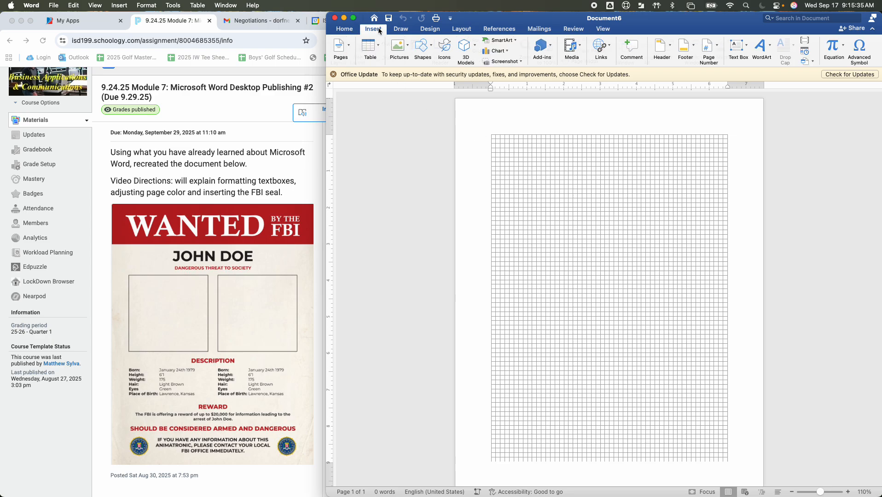
pyautogui.click(747, 45)
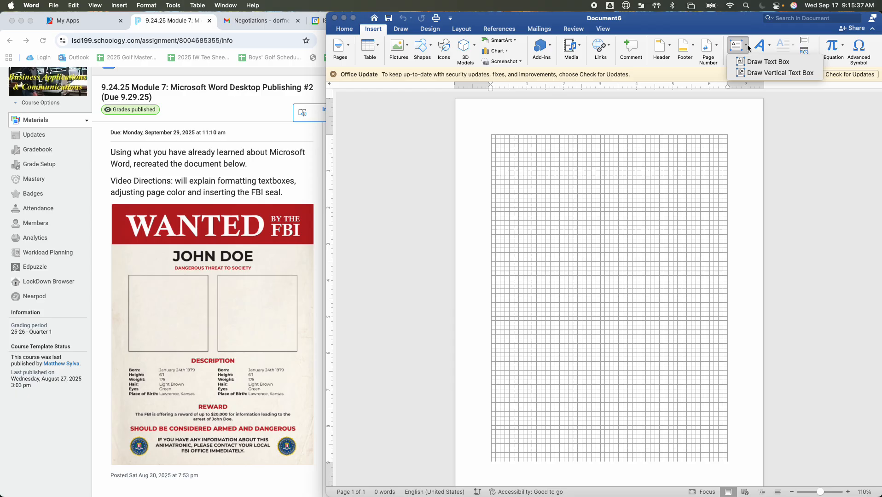
pyautogui.click(749, 61)
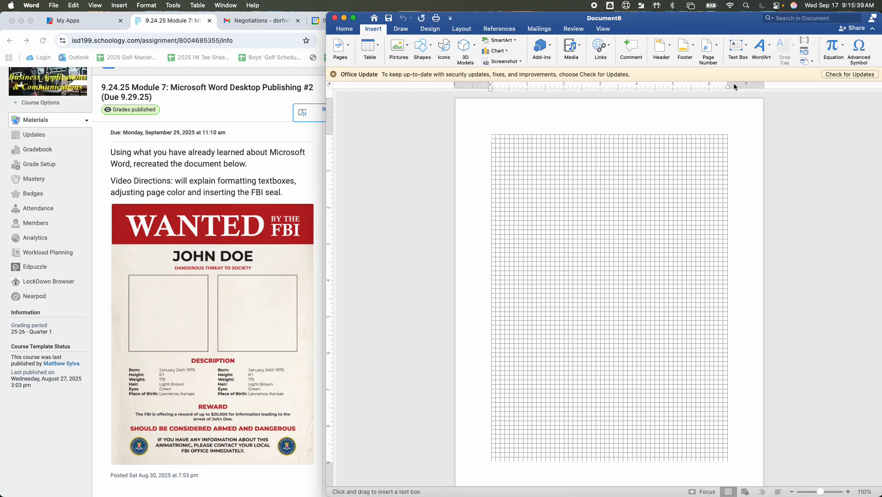
pyautogui.moveTo(492, 136); pyautogui.dragTo(727, 199)
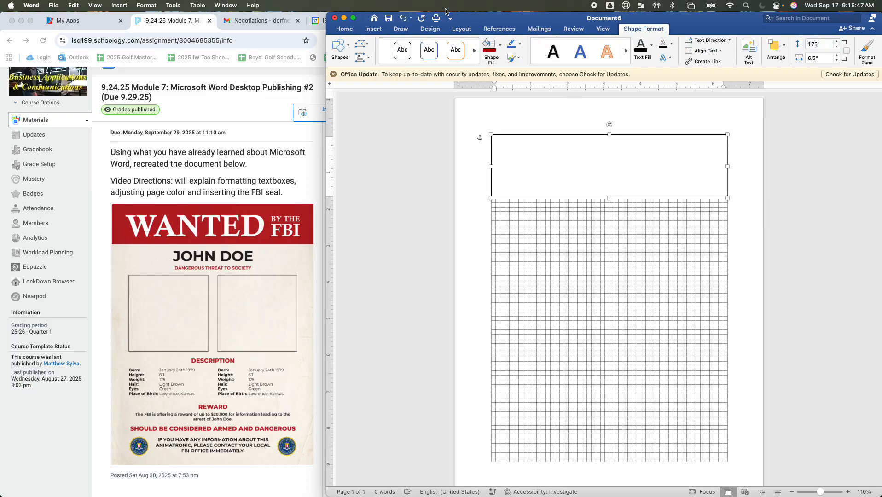
# Step: Fill the new text box with Dark Red
pyautogui.click(503, 45)
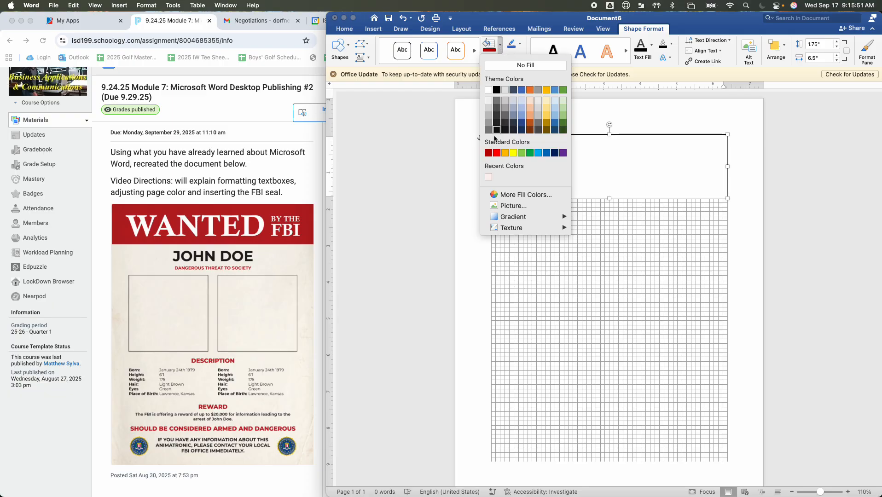
pyautogui.click(489, 153)
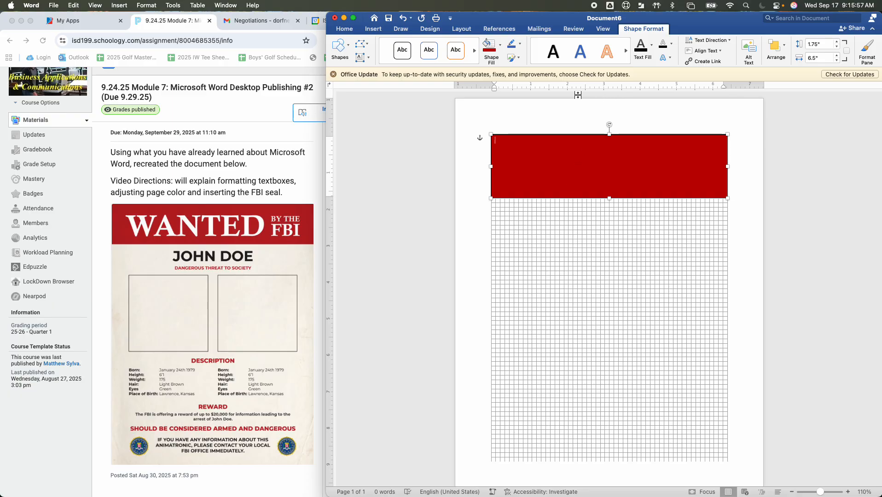
pyautogui.click(370, 58)
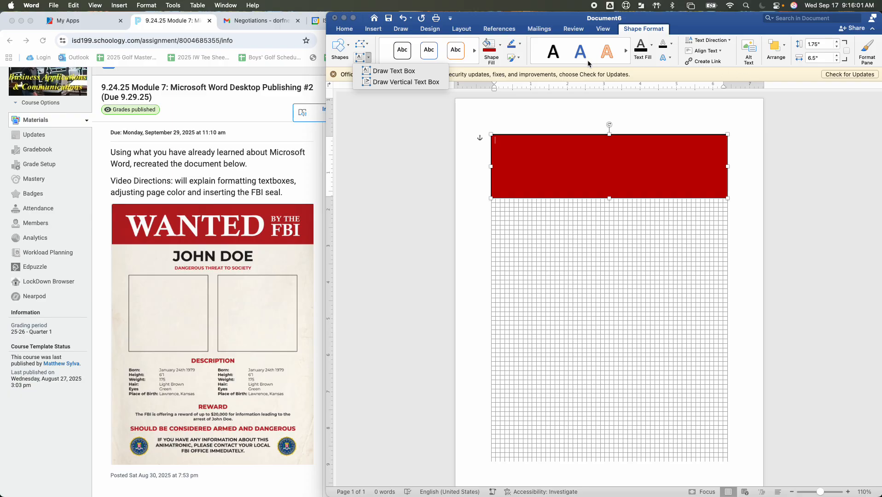
# Step: Dismiss the open text box and outline menus unchanged, then reselect the red box
pyautogui.click(672, 46)
pyautogui.click(673, 46)
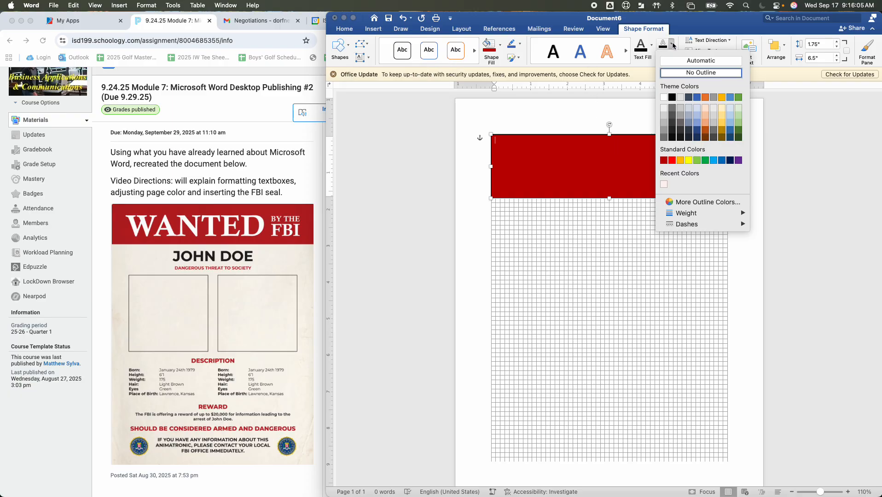
pyautogui.click(691, 29)
pyautogui.click(639, 262)
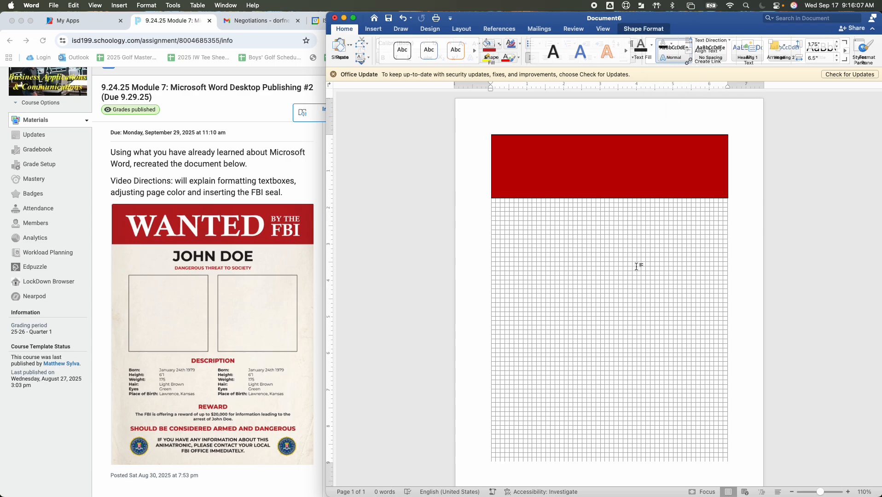
pyautogui.click(615, 178)
# Step: Bring up the red box's shape context menu by right-clicking its bottom edge
pyautogui.rightClick(615, 178)
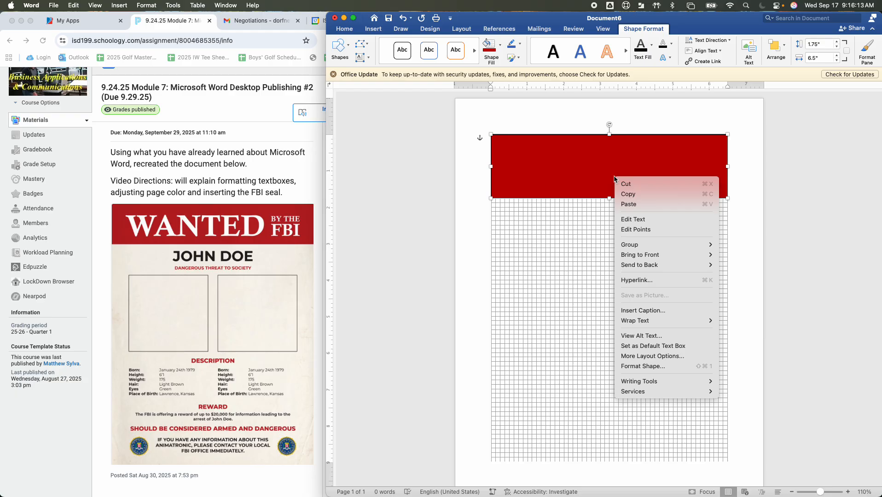
pyautogui.click(594, 195)
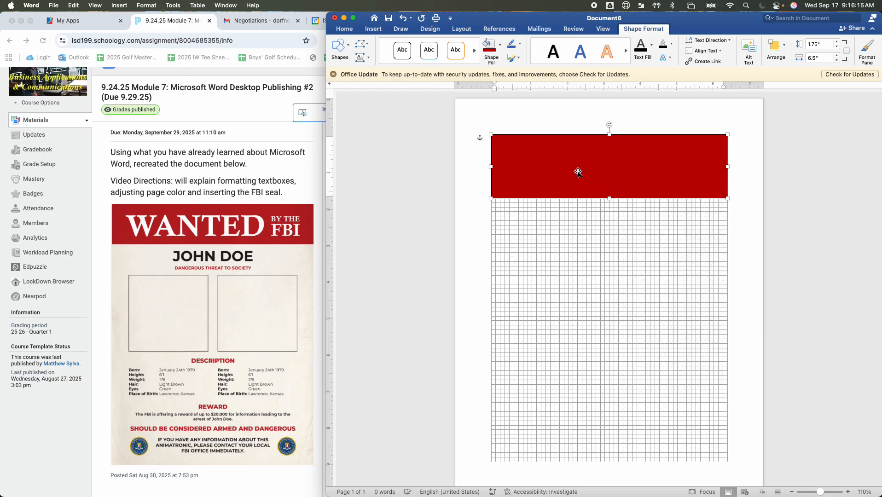
pyautogui.rightClick(580, 172)
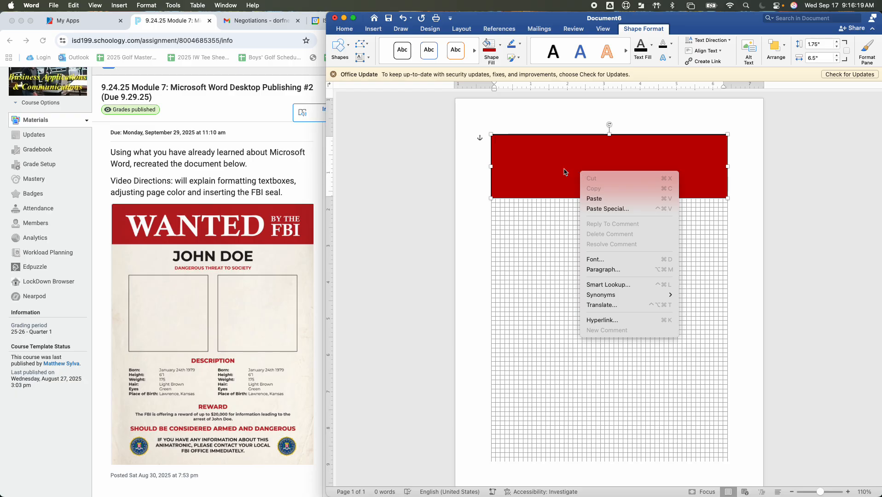
pyautogui.click(565, 172)
pyautogui.rightClick(564, 171)
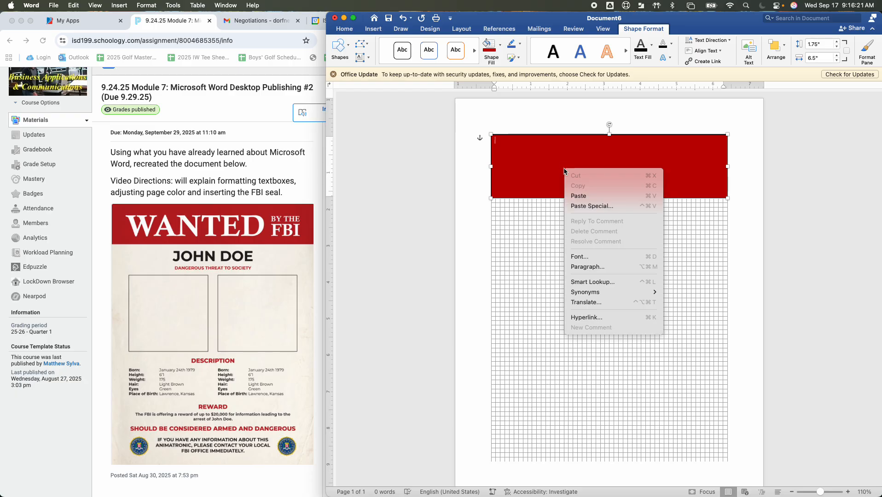
pyautogui.click(523, 281)
pyautogui.rightClick(547, 190)
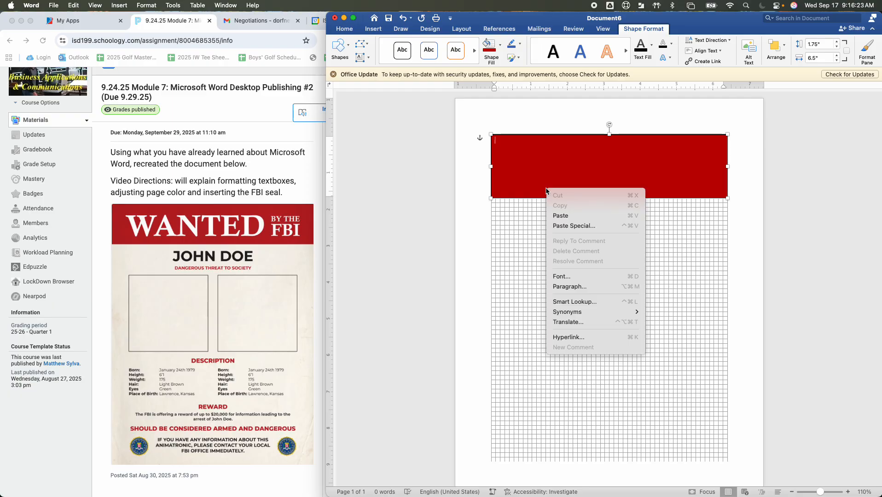
pyautogui.click(527, 201)
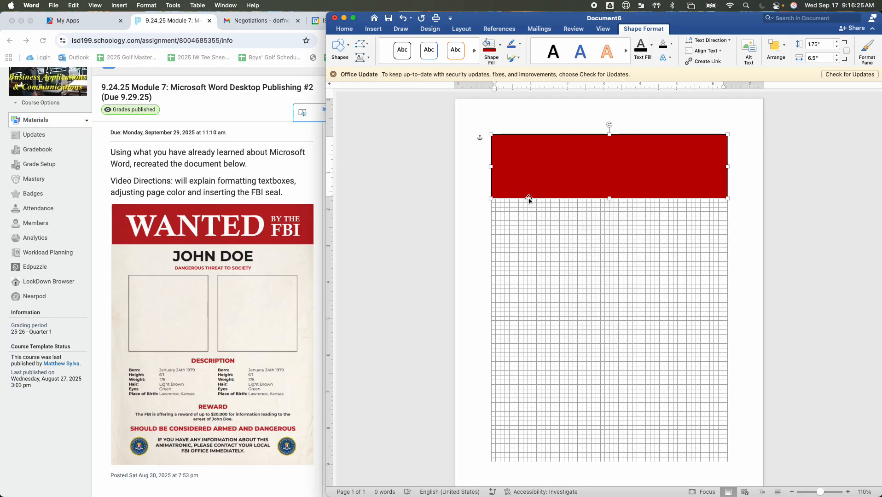
pyautogui.rightClick(529, 201)
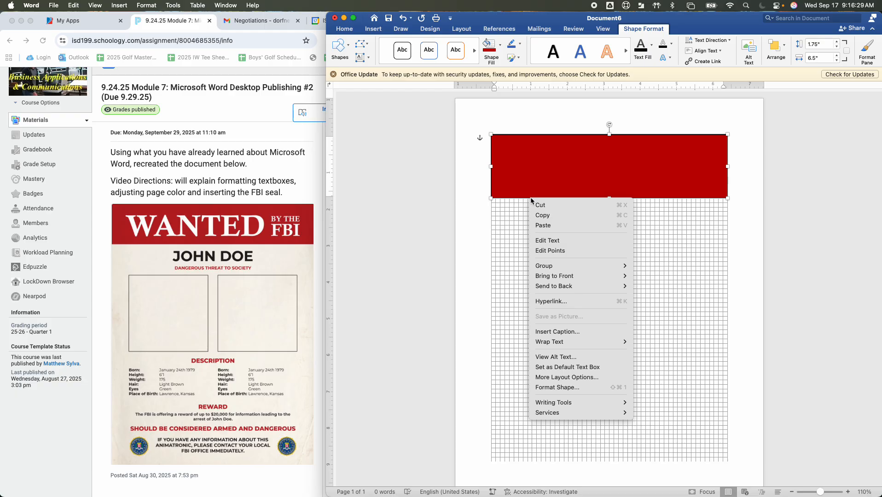
# Step: Set the red banner's line to No line in Format Shape, then close the pane
pyautogui.click(572, 391)
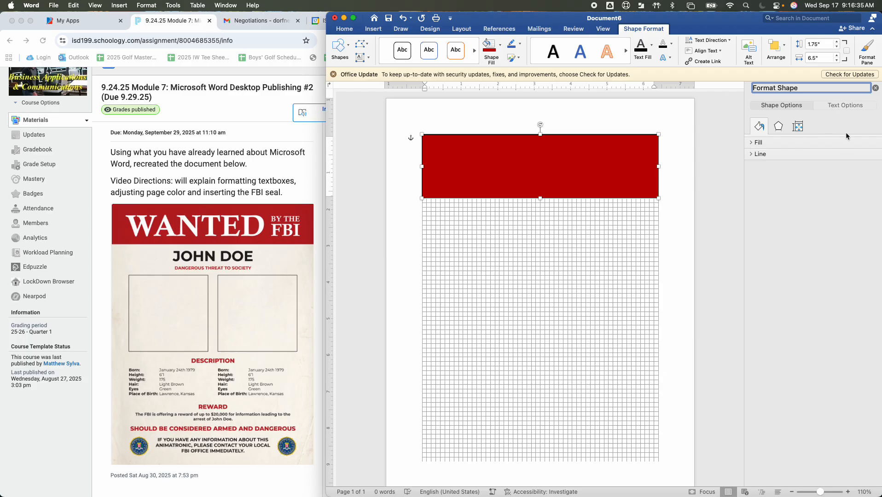
pyautogui.click(755, 155)
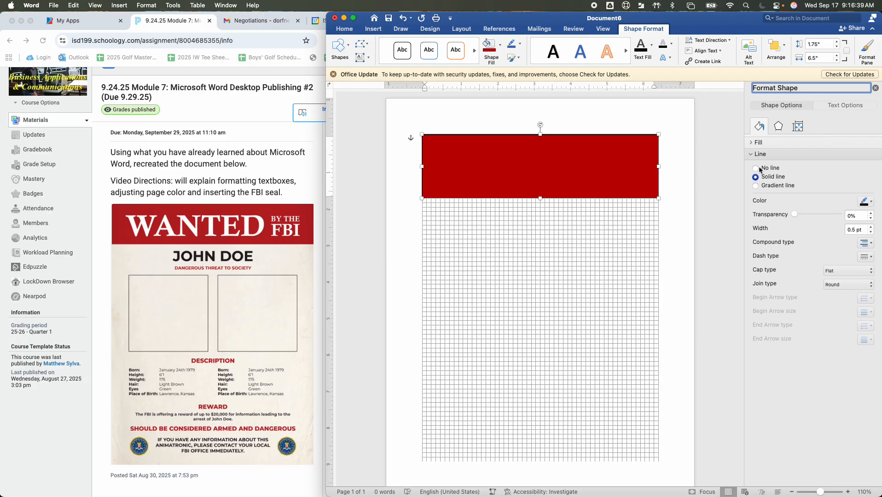
pyautogui.click(755, 168)
pyautogui.click(530, 298)
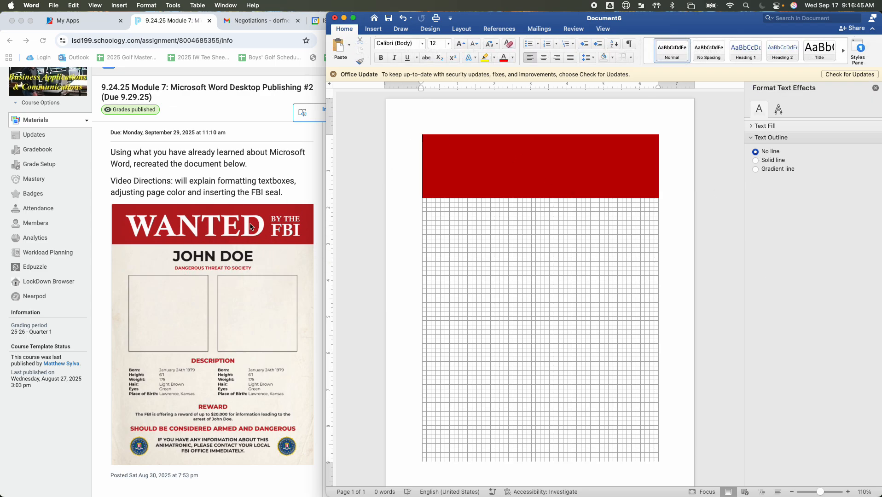
pyautogui.click(876, 88)
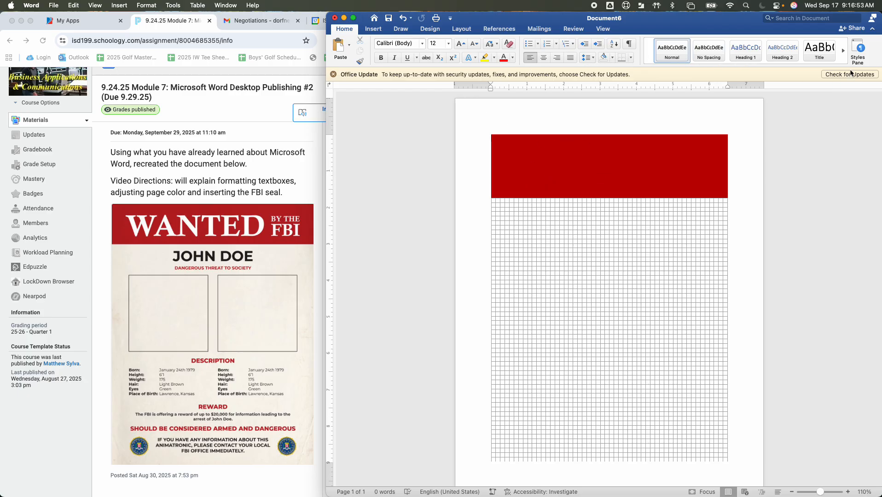
# Step: Apply the Title style from the Styles pane, then show the Insert options
pyautogui.click(858, 48)
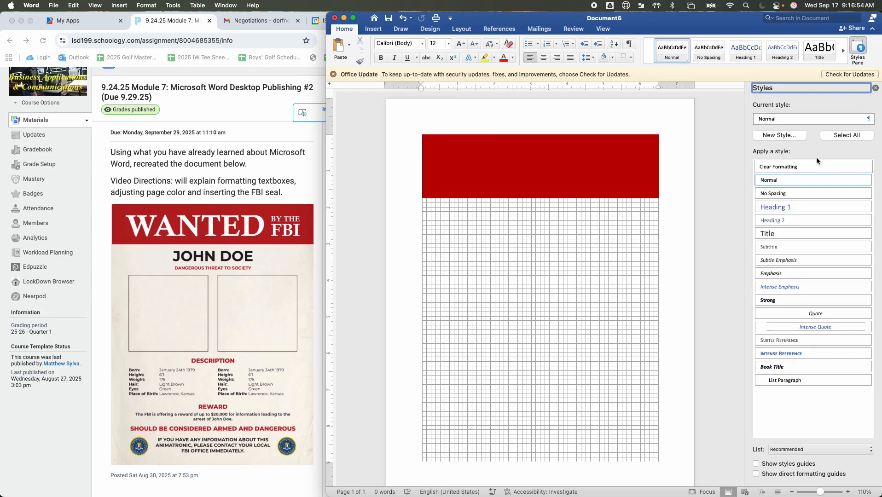
pyautogui.click(773, 234)
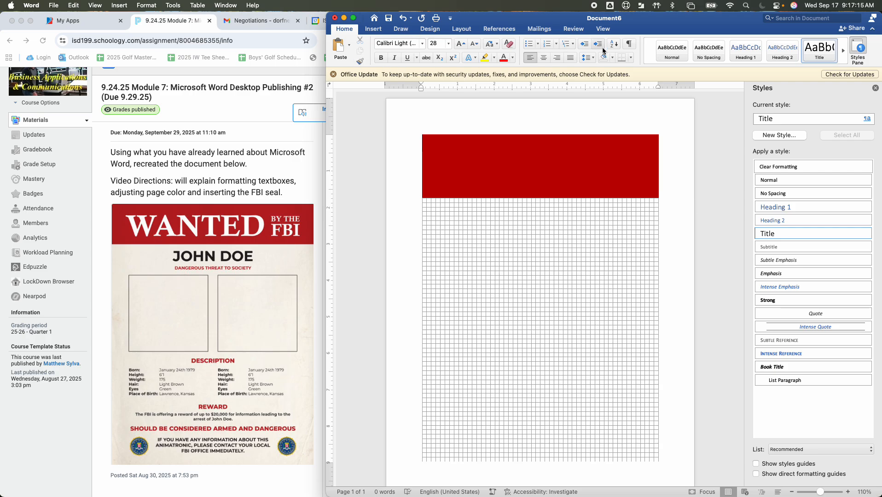
pyautogui.click(376, 30)
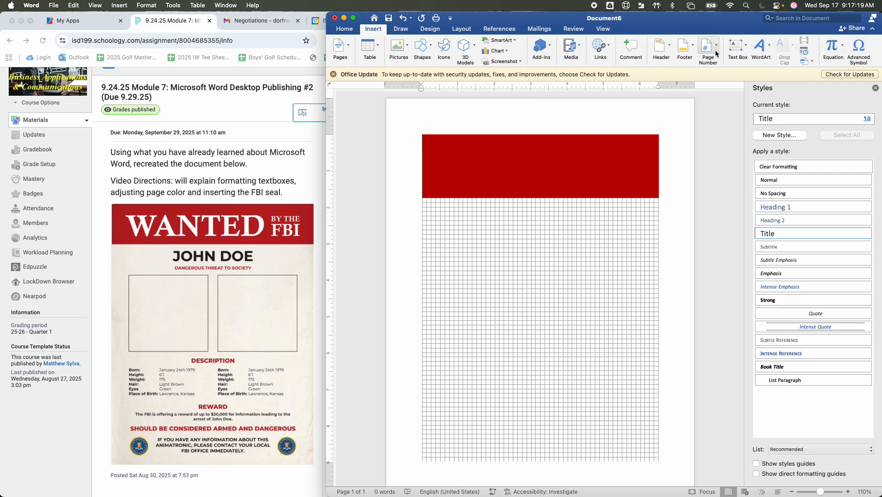
# Step: Draw a small text box inside the banner's right end and make it slightly taller
pyautogui.click(746, 45)
pyautogui.click(759, 64)
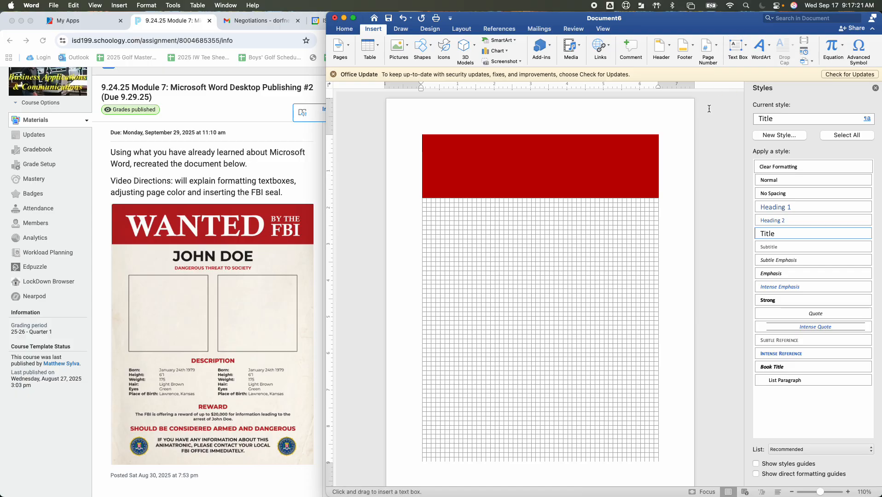
pyautogui.moveTo(609, 153)
pyautogui.mouseDown()
pyautogui.moveTo(638, 161)
pyautogui.moveTo(655, 188)
pyautogui.mouseUp()
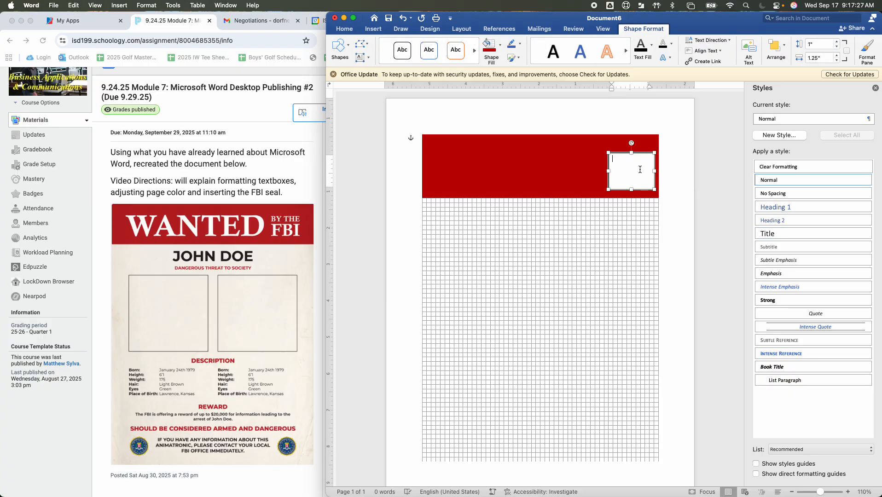
pyautogui.moveTo(631, 153); pyautogui.dragTo(632, 145)
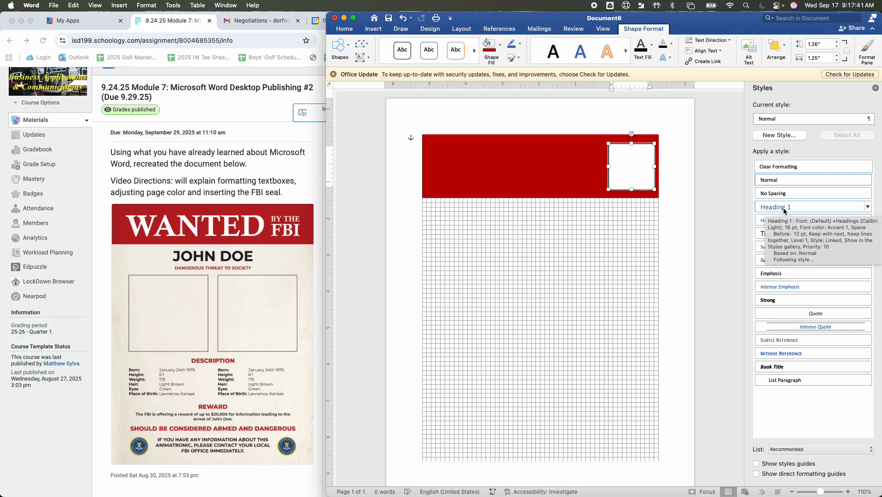
# Step: Close the Styles pane, return to the Home tools, and reopen the styles list
pyautogui.scroll(-3, 247, 217)
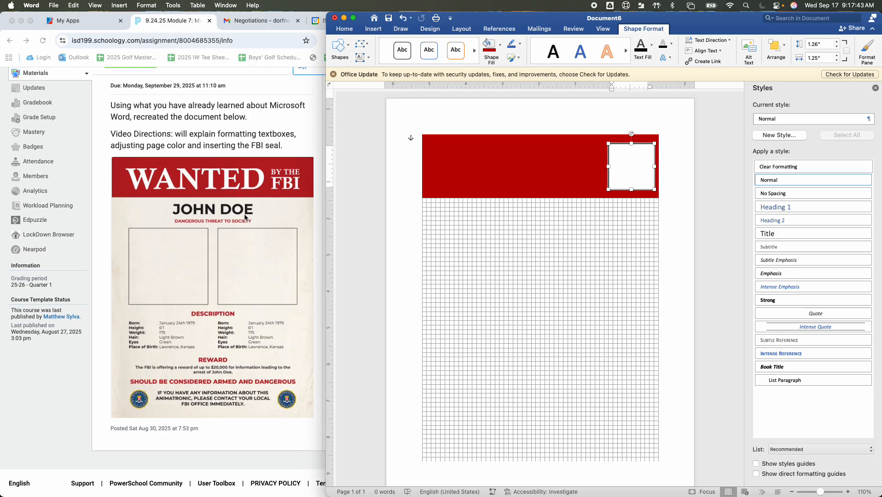
pyautogui.click(876, 88)
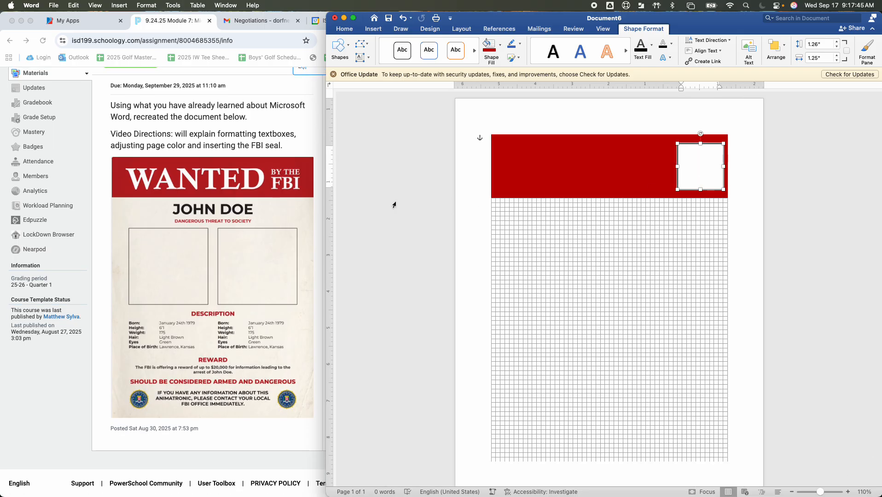
pyautogui.click(345, 29)
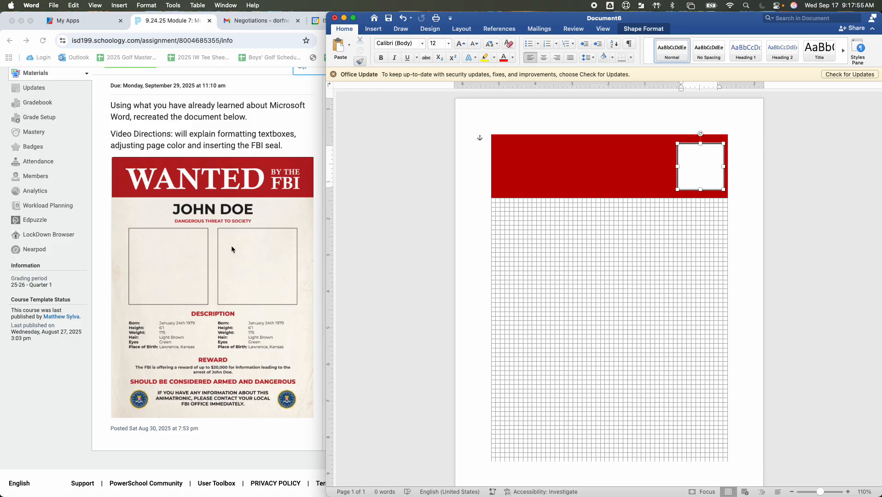
pyautogui.click(860, 51)
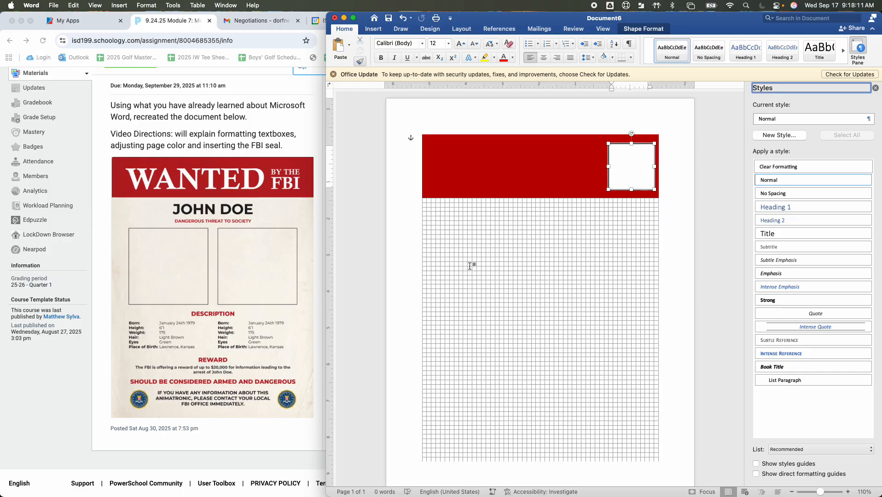
# Step: Set the page background to Gold, Accent 4, Lighter 80% from the Design tab's Page Color
pyautogui.click(409, 270)
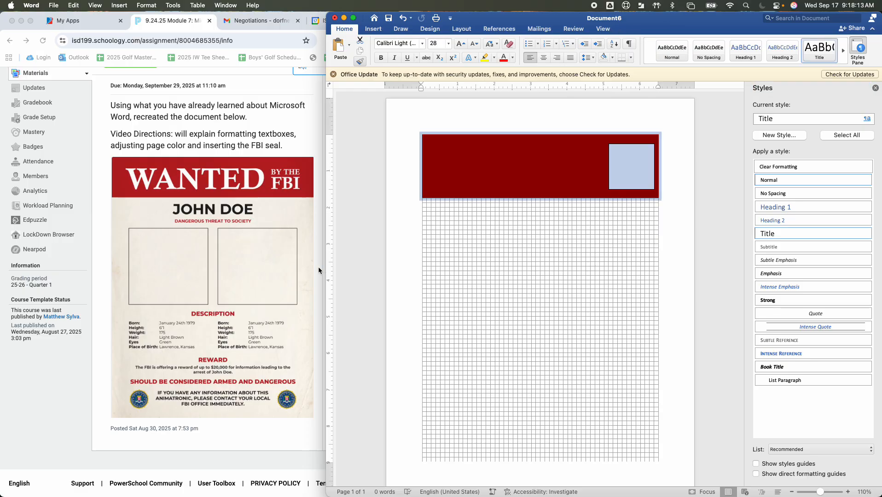
pyautogui.click(877, 89)
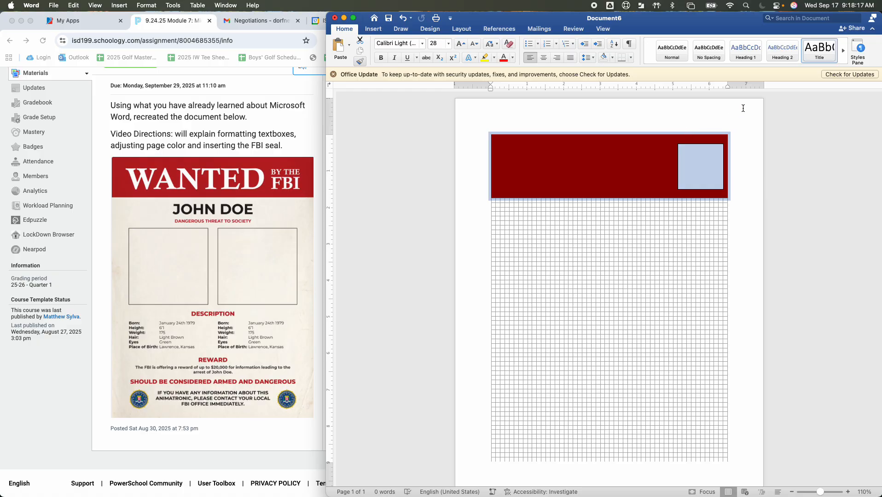
pyautogui.click(427, 30)
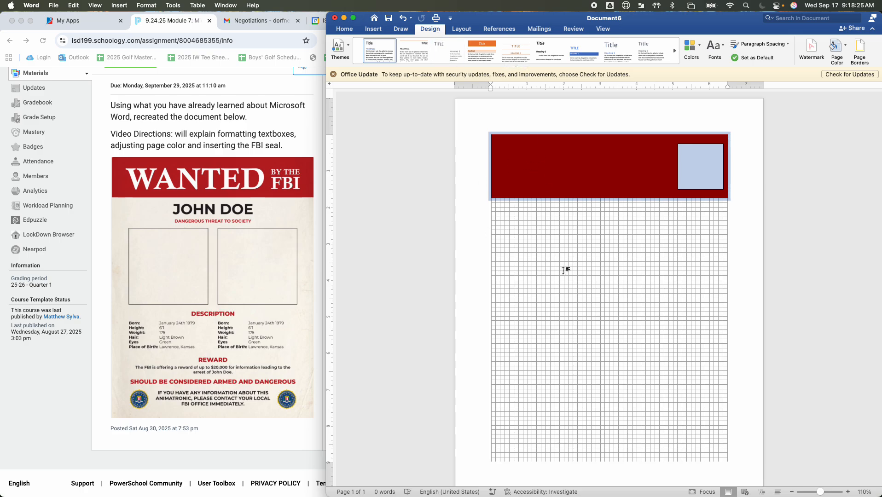
pyautogui.click(429, 30)
pyautogui.click(844, 50)
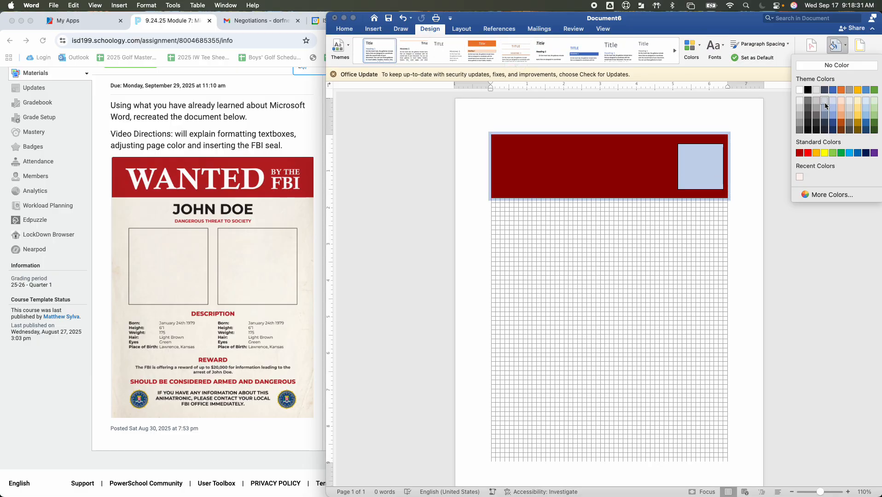
pyautogui.click(860, 101)
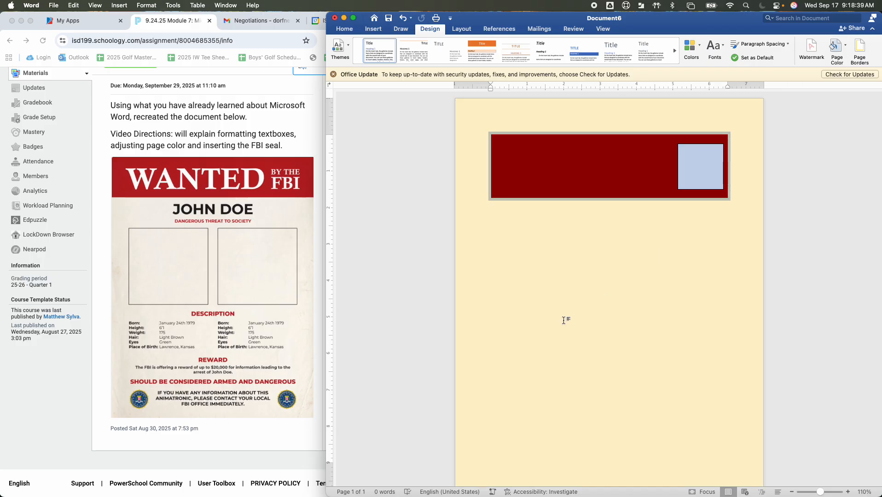
pyautogui.click(528, 181)
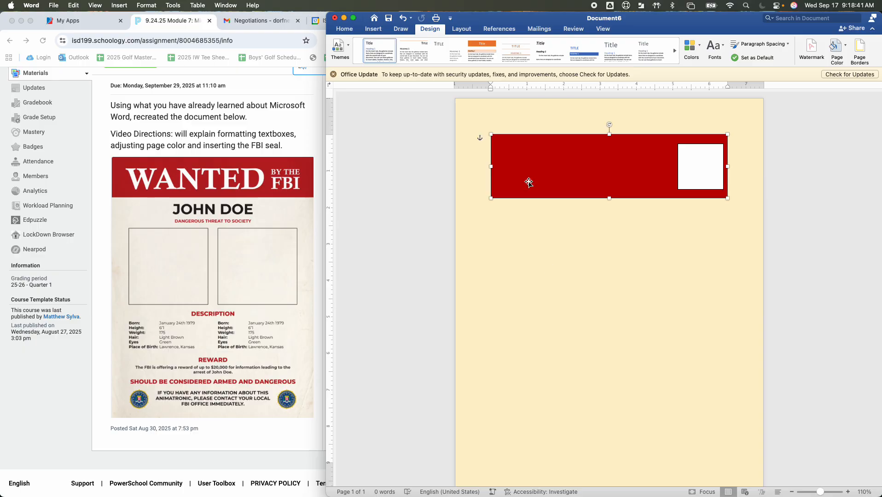
# Step: Stretch the red banner out to the page's top-left corner and right edge
pyautogui.moveTo(492, 135); pyautogui.dragTo(456, 99)
pyautogui.moveTo(725, 198); pyautogui.dragTo(763, 203)
pyautogui.click(745, 215)
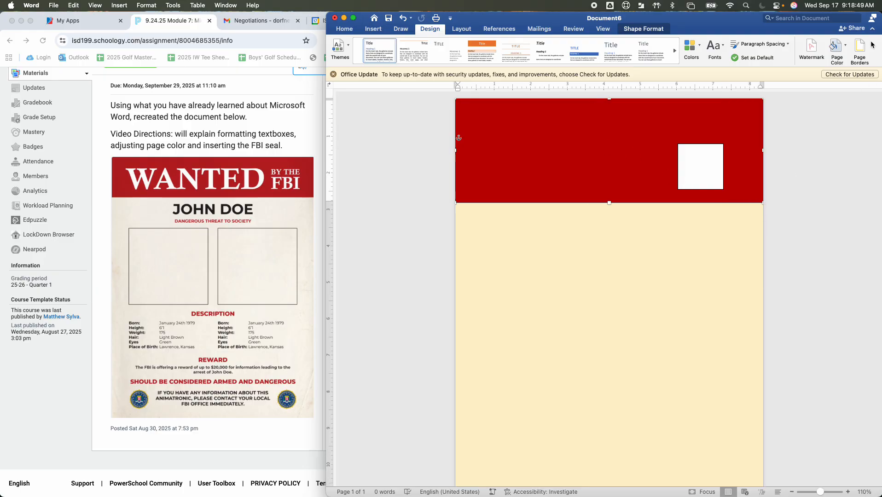
# Step: Open the Page Color choices and dismiss them without changing anything
pyautogui.click(845, 46)
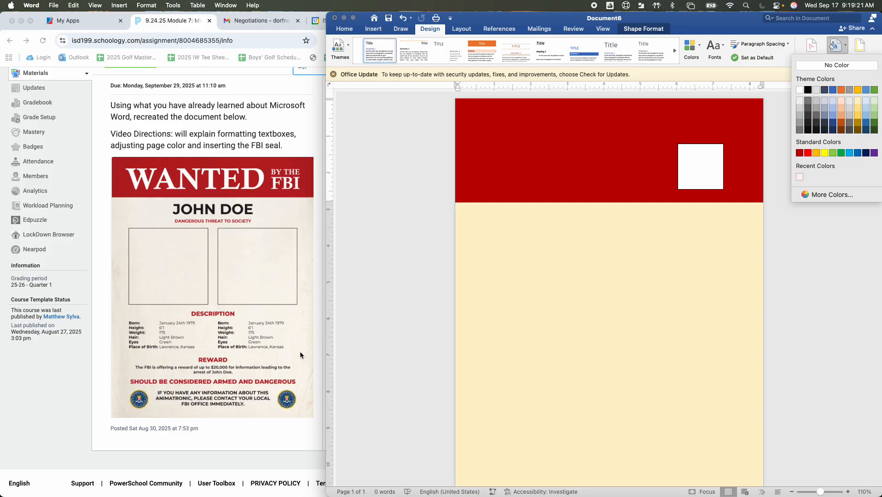
pyautogui.scroll(-2, 589, 419)
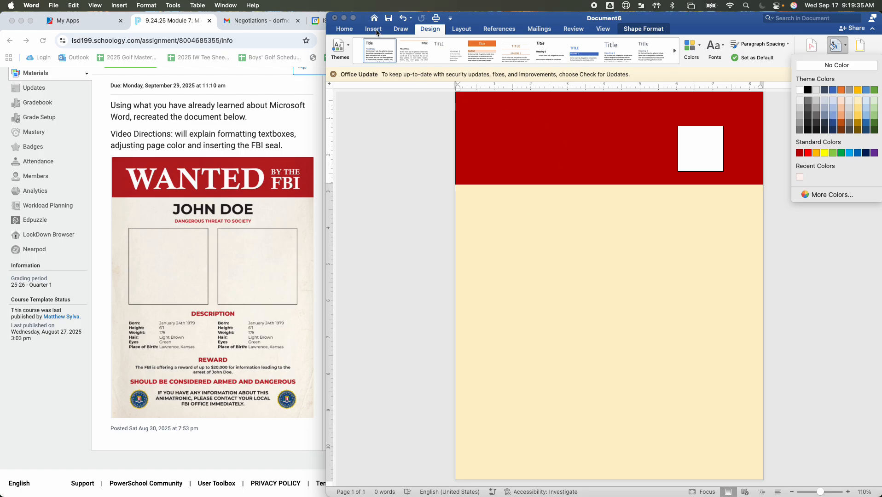
pyautogui.click(346, 31)
# Step: Draw a full-width text box below the red banner, then close Document6 to its save prompt
pyautogui.click(345, 29)
pyautogui.click(373, 29)
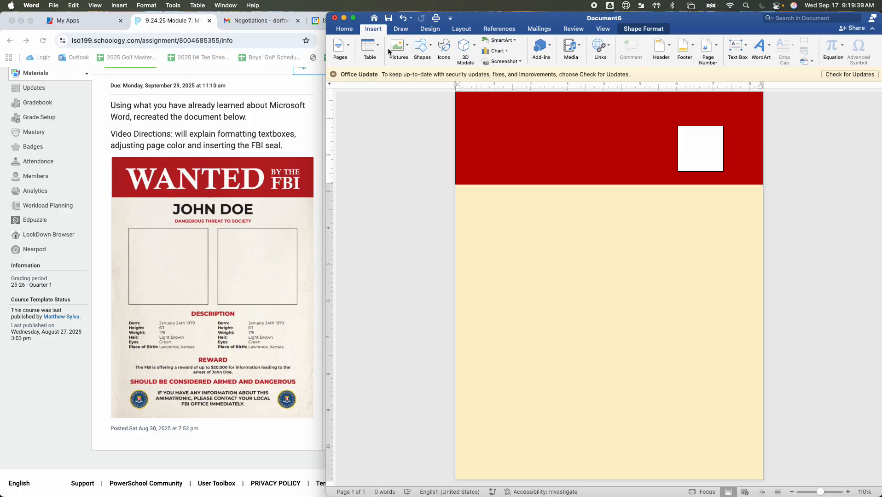
pyautogui.click(738, 46)
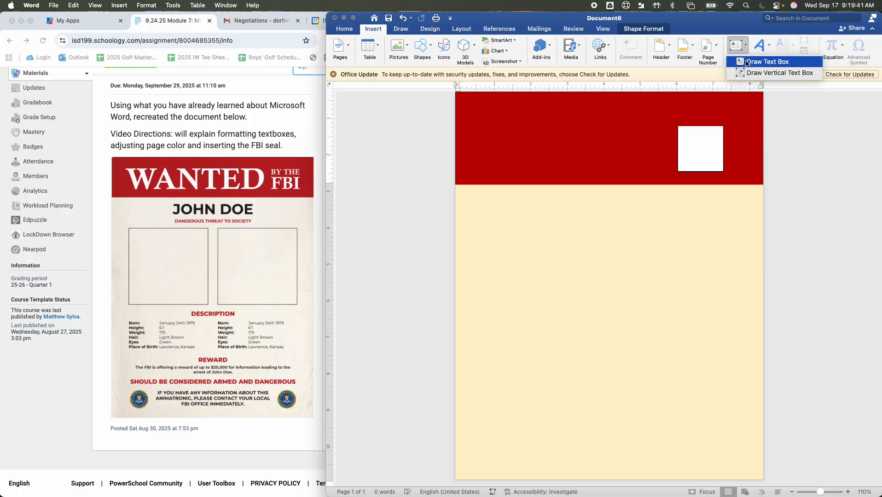
pyautogui.click(757, 61)
pyautogui.moveTo(455, 212); pyautogui.dragTo(763, 271)
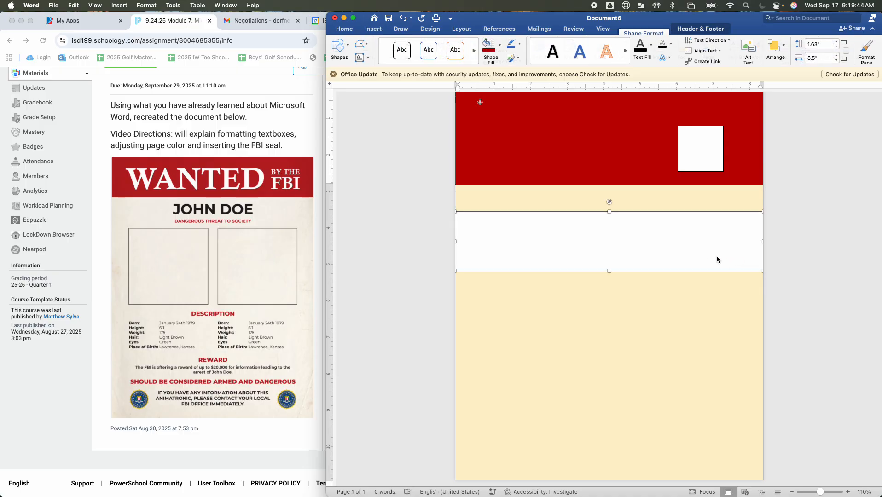
pyautogui.doubleClick(685, 271)
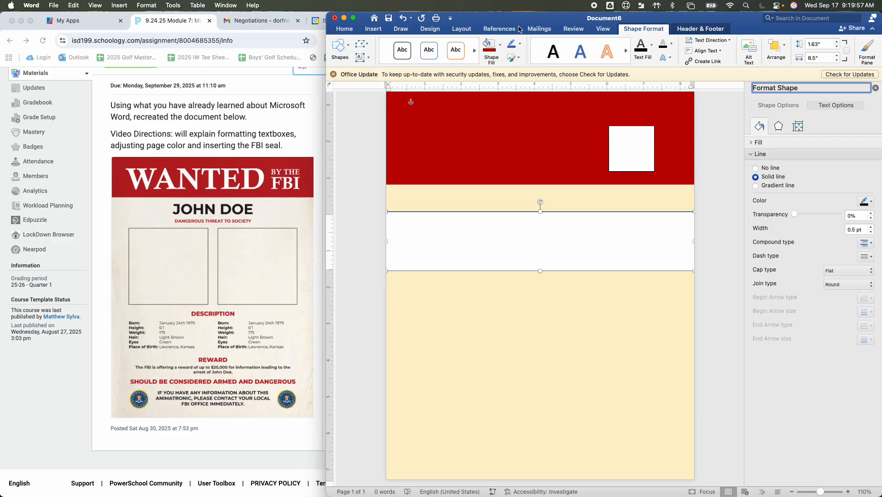
pyautogui.click(335, 18)
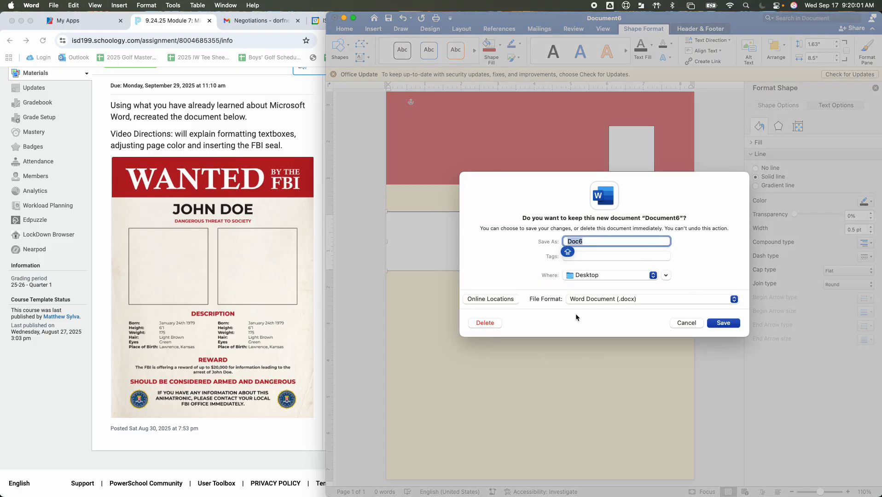